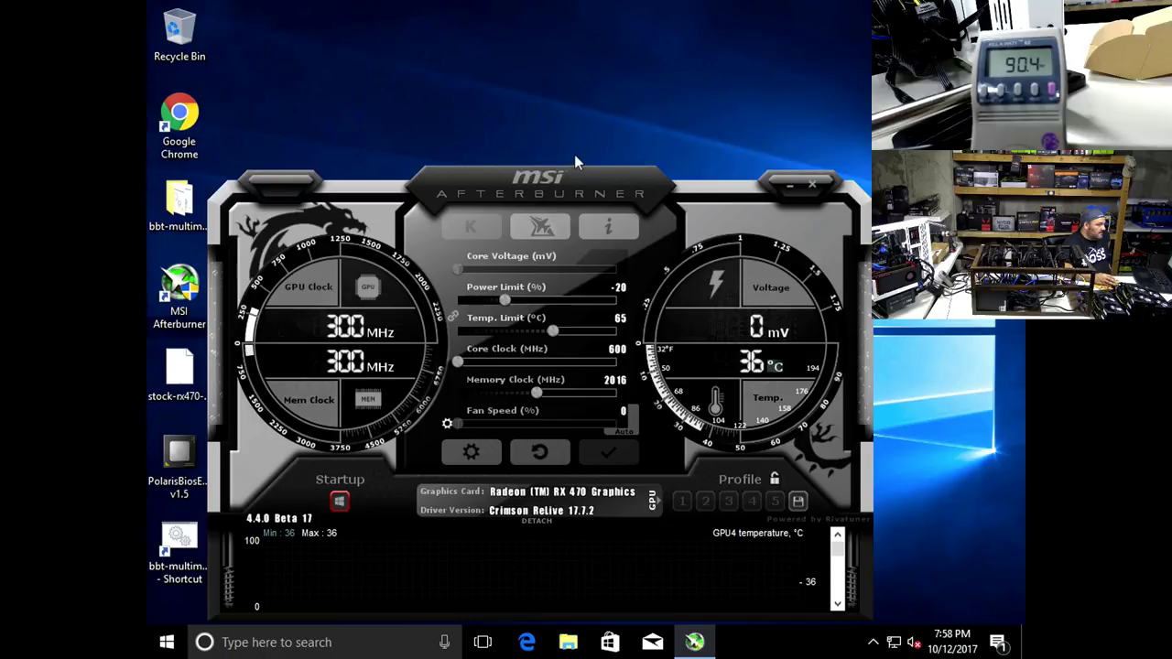
- Close MSI Afterburner, launch GPU-Z with permission to make changes, and show its sensor readings clear of the desktop icons
{"action": "left_click_drag", "start_coordinate": [516, 183], "coordinate": [607, 149]}
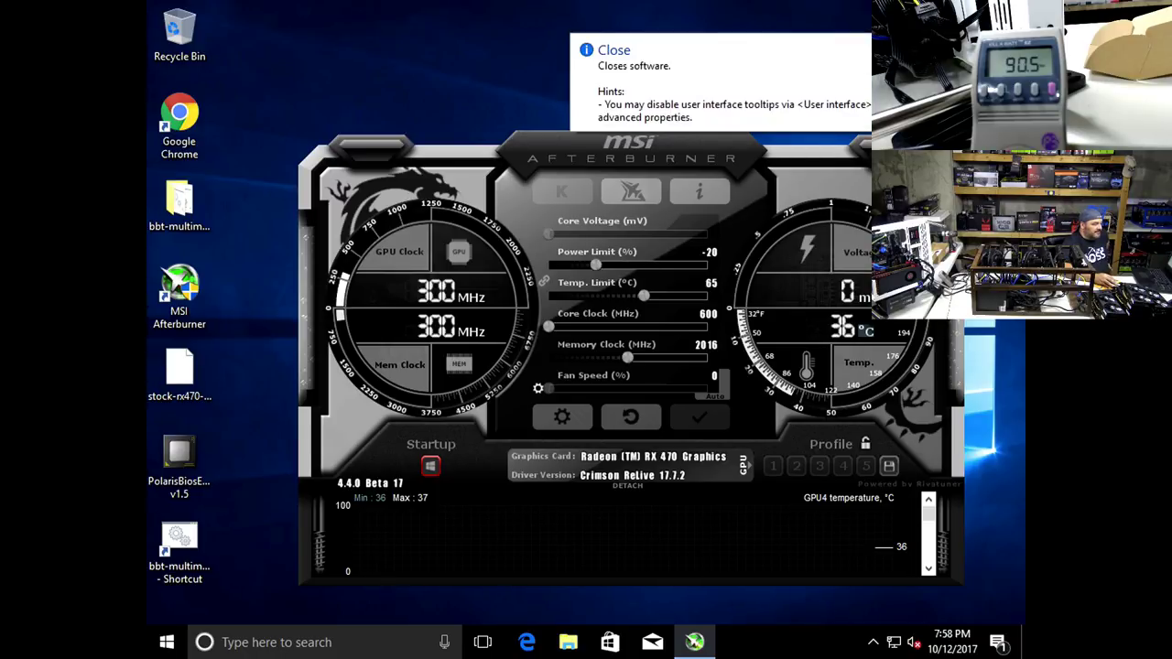
{"action": "left_click", "coordinate": [879, 147]}
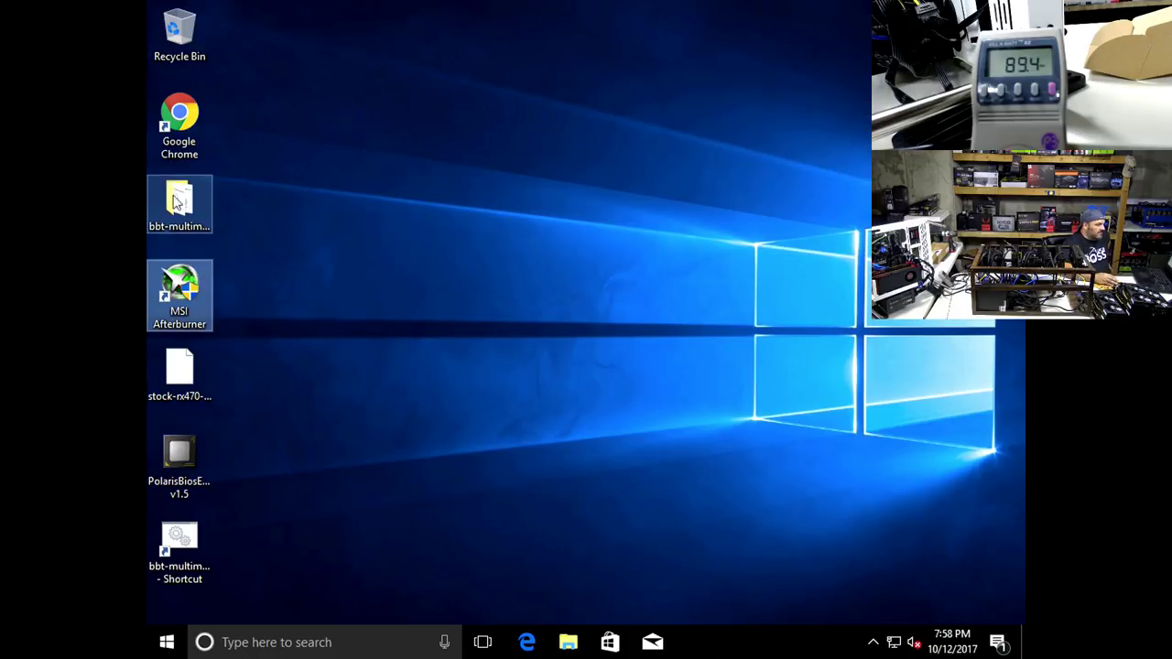
{"action": "left_click", "coordinate": [242, 635]}
{"action": "type", "text": "gpu"}
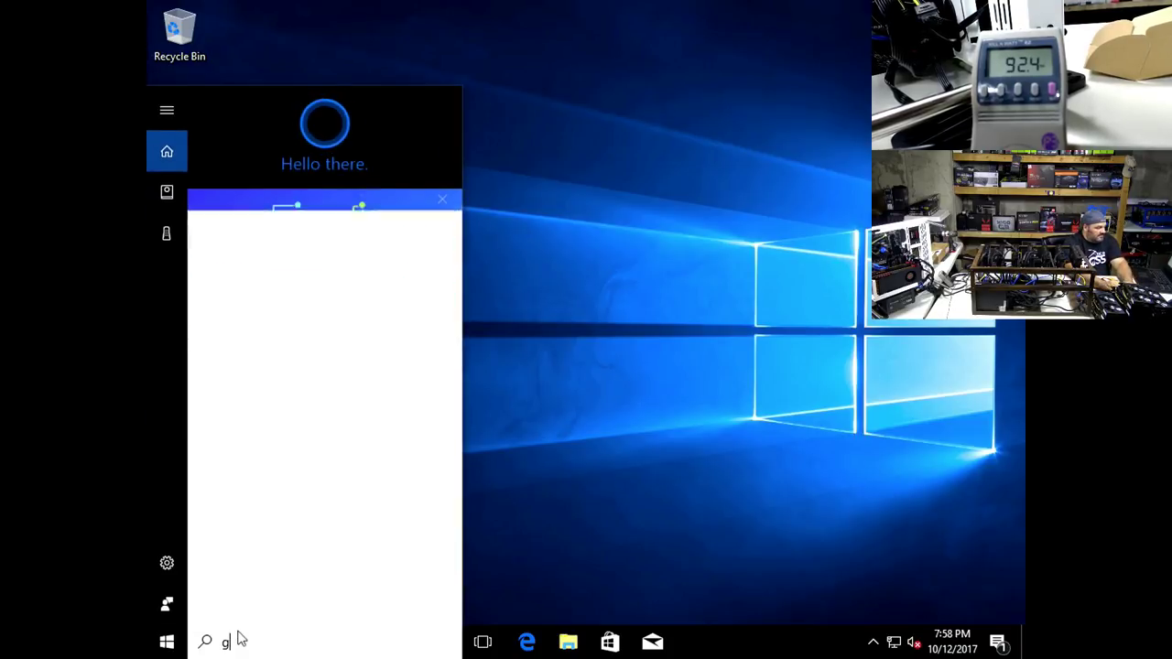
{"action": "key", "text": "Return"}
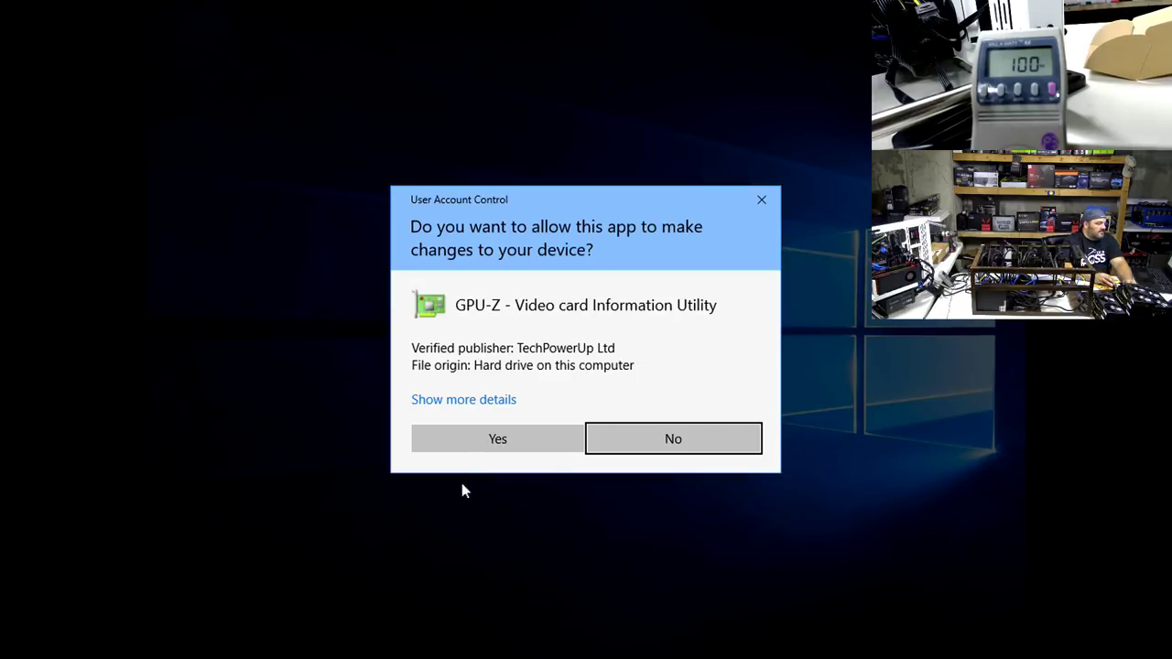
{"action": "left_click", "coordinate": [497, 438]}
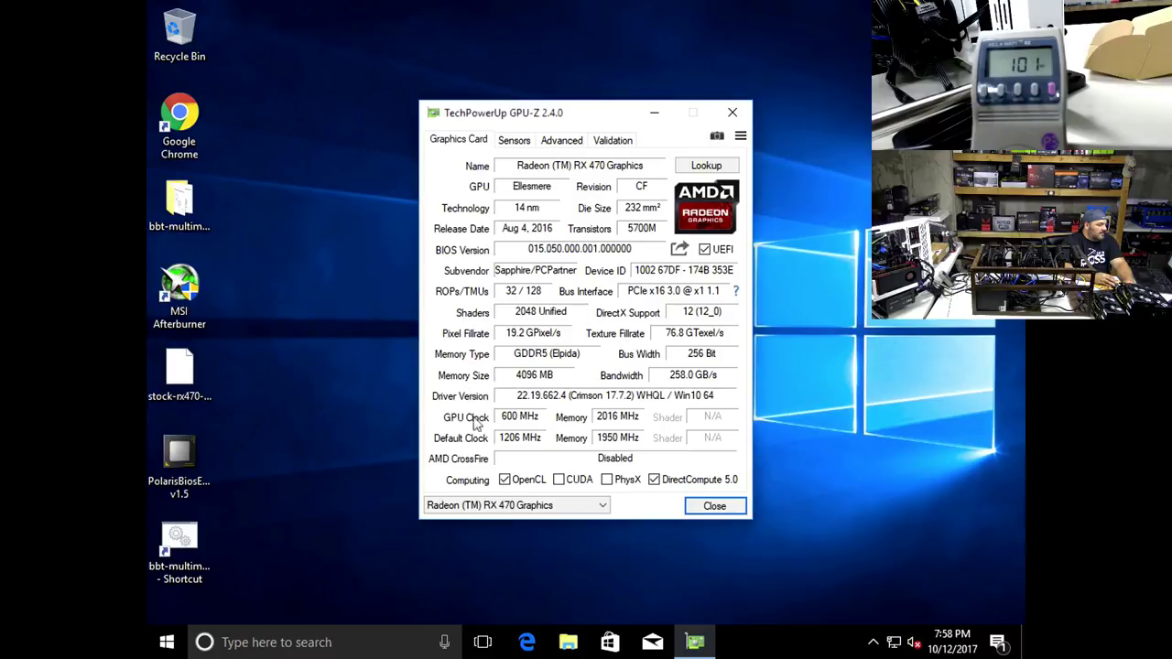
{"action": "left_click", "coordinate": [513, 140]}
{"action": "left_click_drag", "start_coordinate": [558, 121], "coordinate": [767, 222]}
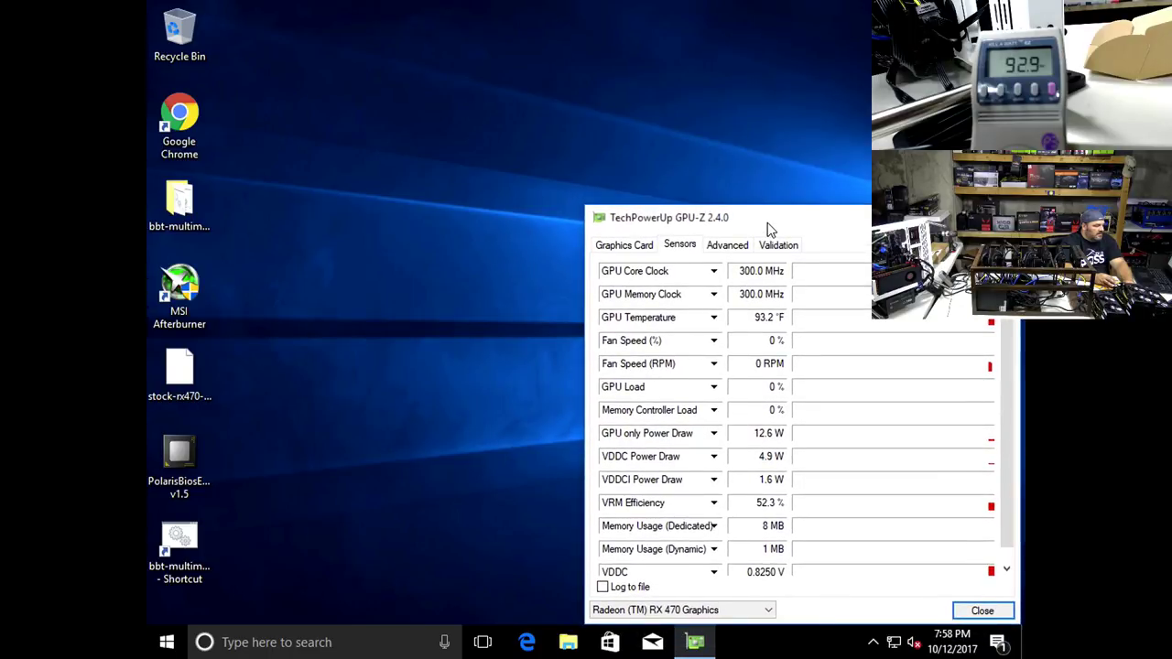
{"action": "left_click", "coordinate": [209, 144]}
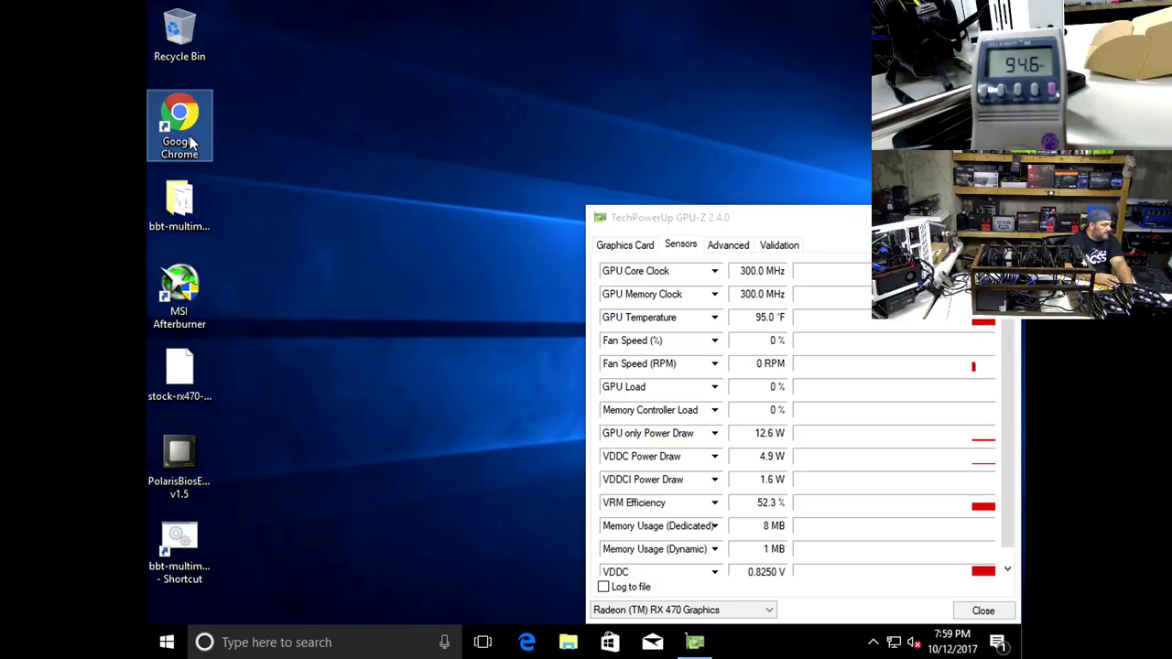
{"action": "left_click", "coordinate": [167, 641]}
{"action": "left_click", "coordinate": [167, 640]}
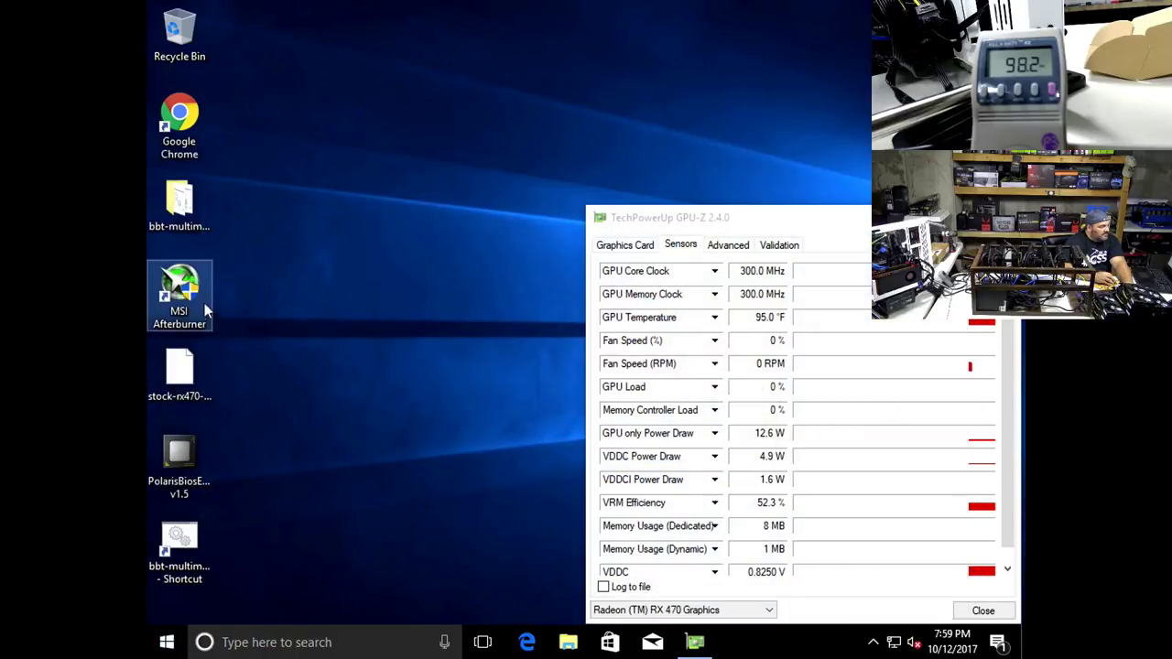
- Run the bbt-multiminerv5.5 batch file from the bbt-multiminer folder and start option 33, Claymore Ubiq to Hodl Pool
{"action": "double_click", "coordinate": [179, 203]}
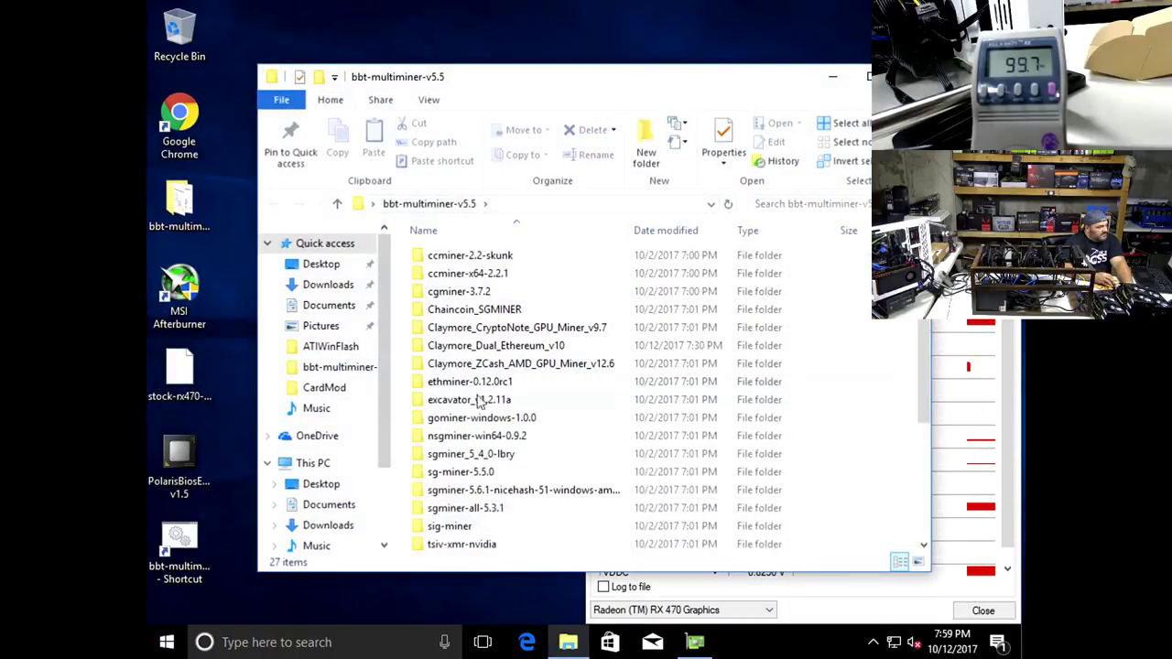
{"action": "scroll", "coordinate": [469, 394], "scroll_direction": "down", "scroll_amount": 4}
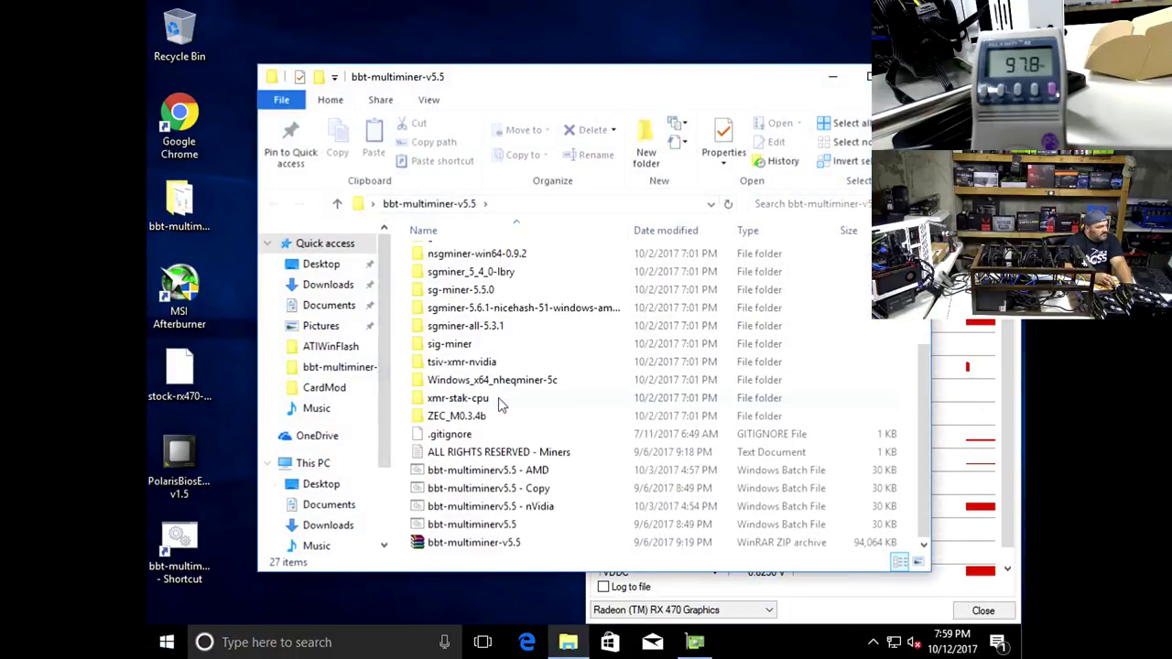
{"action": "double_click", "coordinate": [470, 524]}
{"action": "type", "text": "3"}
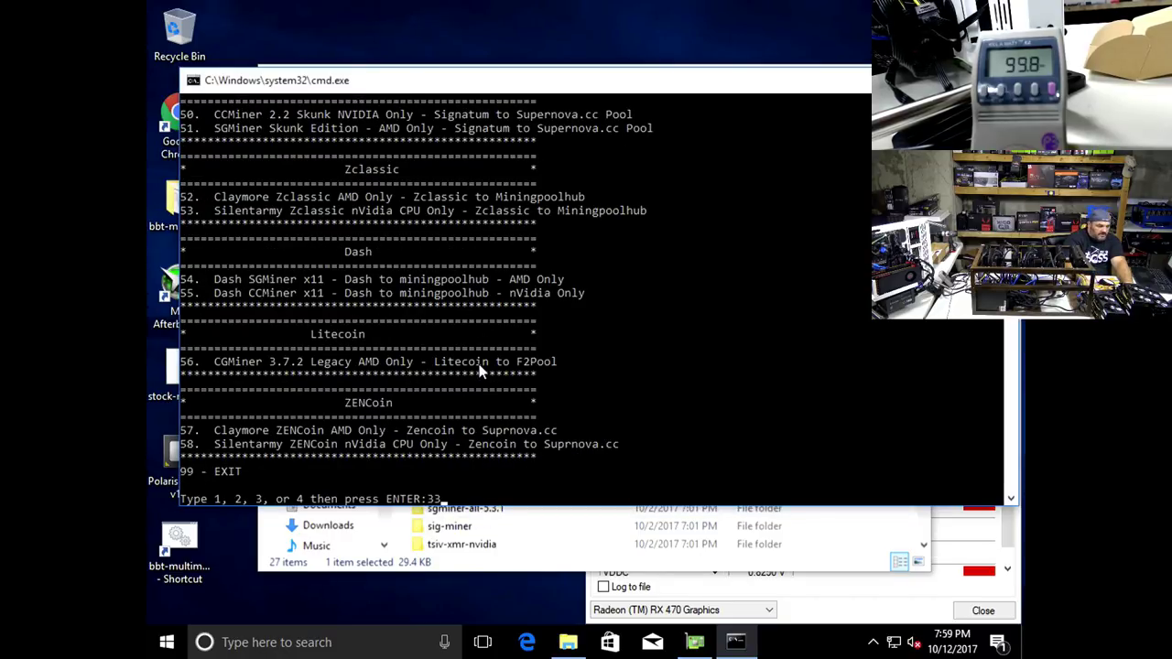
{"action": "type", "text": "3"}
{"action": "key", "text": "Return"}
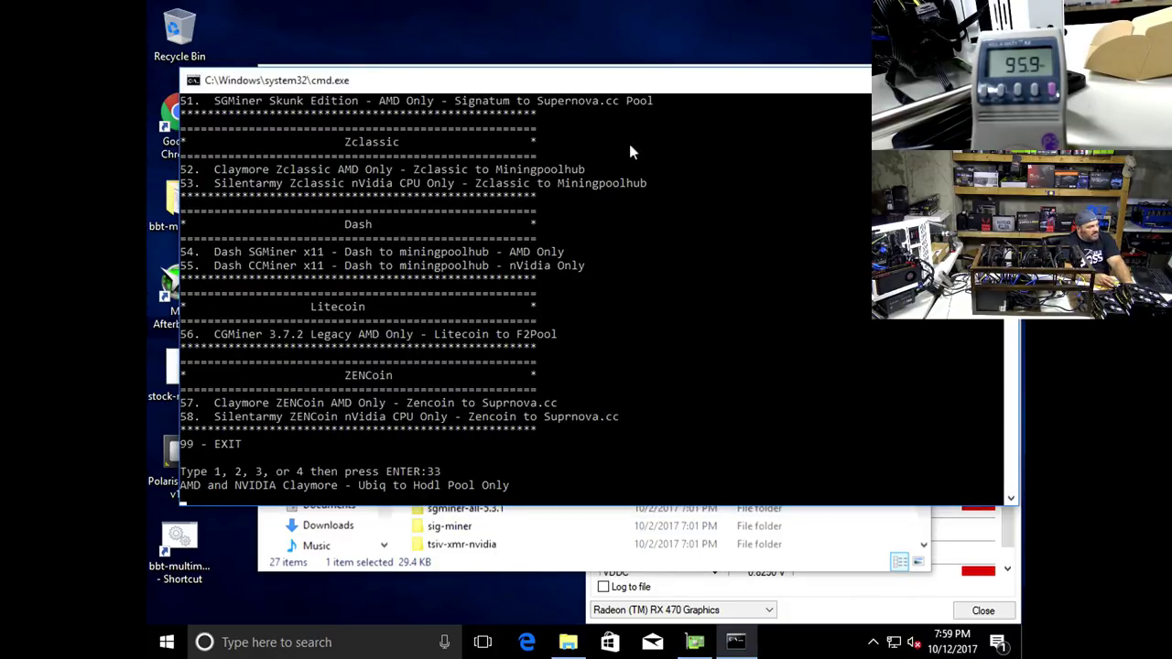
- Close the bbt-multiminer folder, then move and shrink the miner console so that the GPU-Z sensor readings are uncovered
{"action": "left_click_drag", "start_coordinate": [609, 85], "coordinate": [582, 16]}
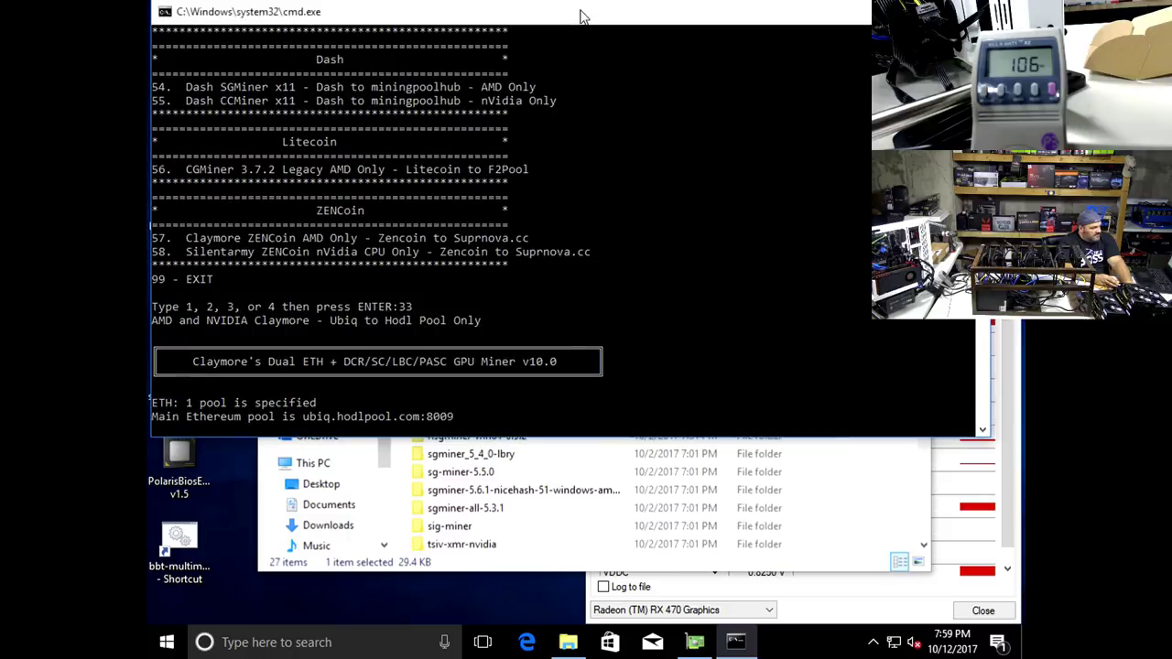
{"action": "left_click", "coordinate": [931, 524]}
{"action": "left_click", "coordinate": [868, 259]}
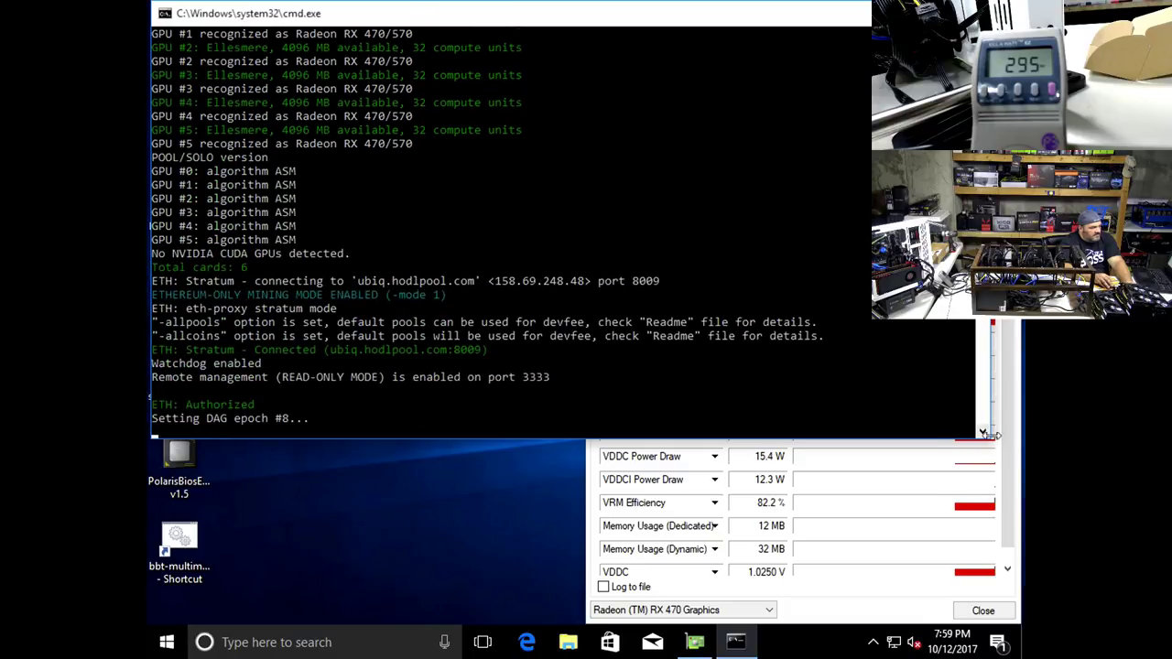
{"action": "left_click_drag", "start_coordinate": [985, 435], "coordinate": [955, 346]}
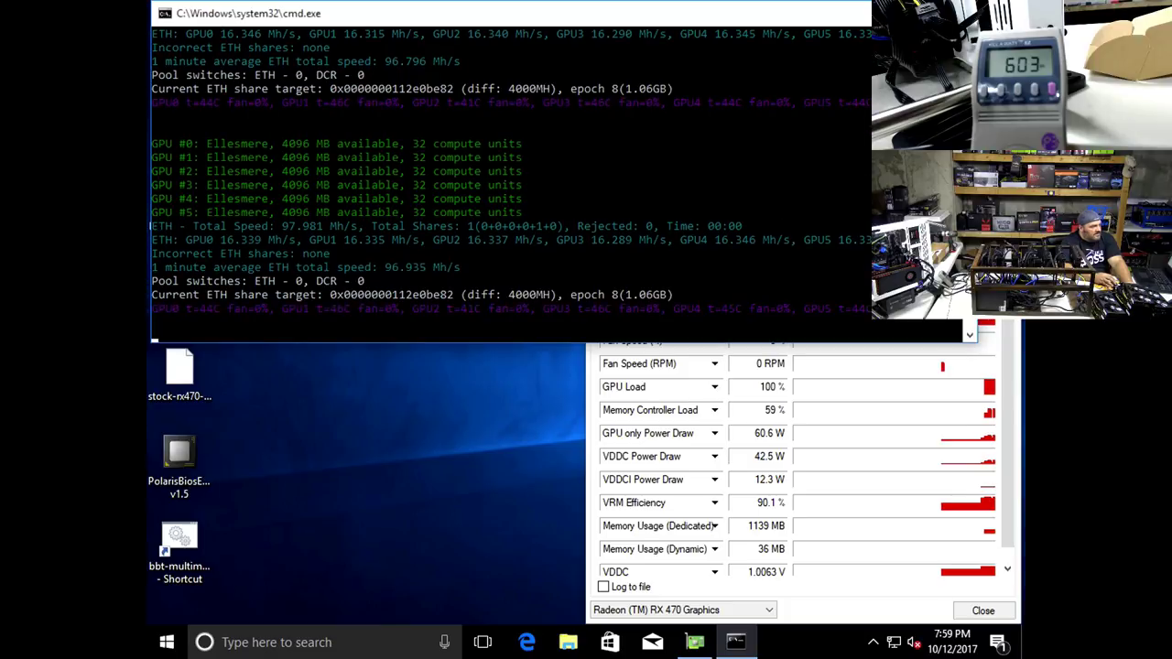
- Stop the running Ubiq miner and open MSI Afterburner, allowing it to make changes to the device
{"action": "key", "text": "alt+F4"}
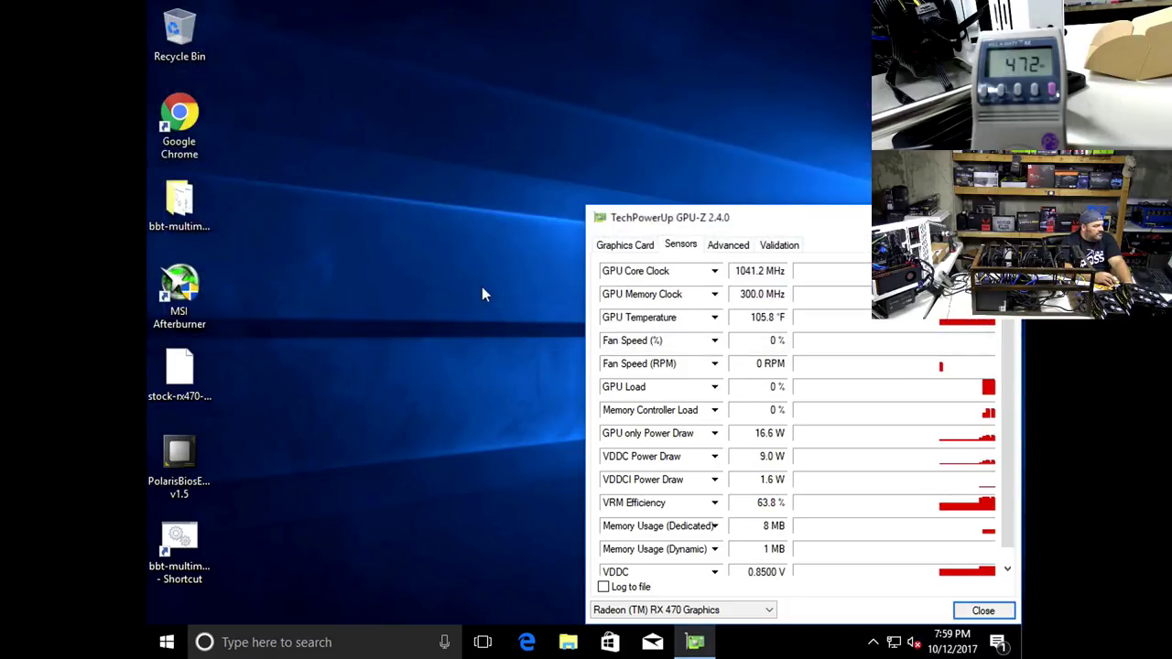
{"action": "right_click", "coordinate": [168, 290]}
{"action": "left_click", "coordinate": [219, 260]}
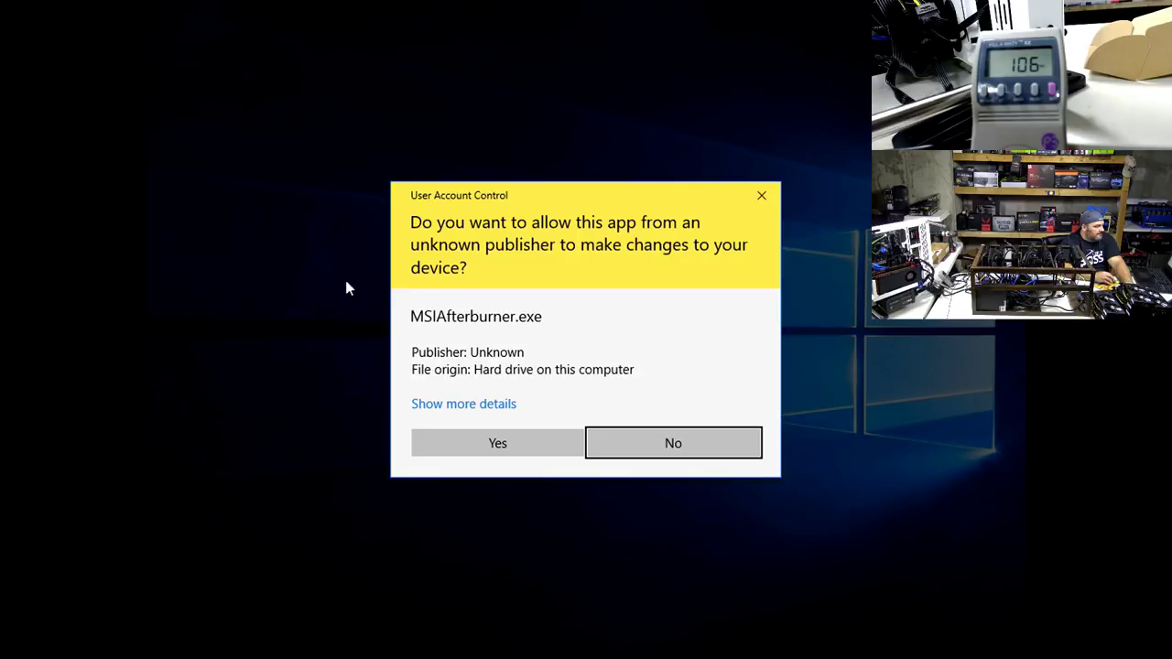
{"action": "left_click", "coordinate": [486, 441]}
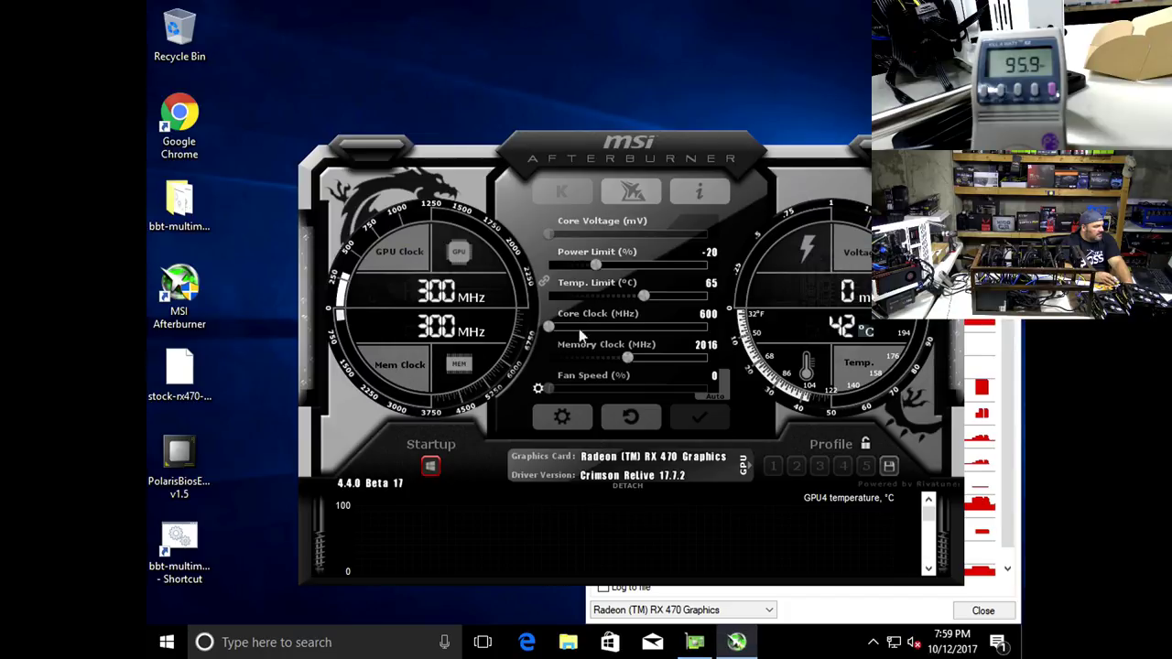
- Set the Core Clock to 1050 MHz, apply it, and close MSI Afterburner
{"action": "left_click_drag", "start_coordinate": [545, 326], "coordinate": [626, 327]}
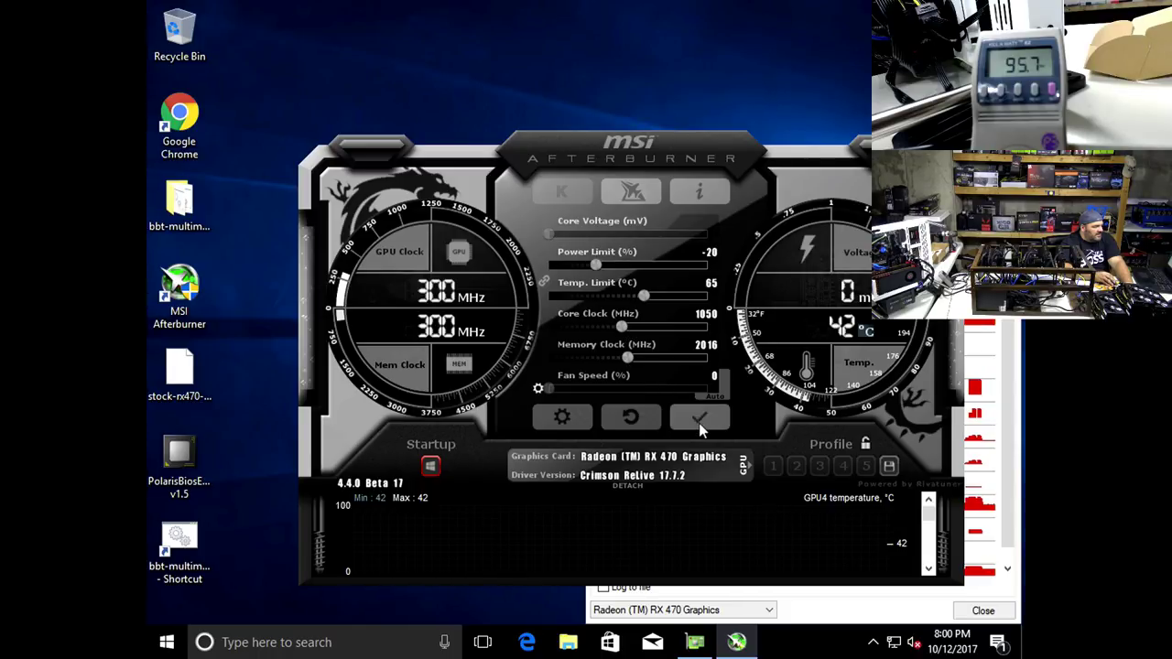
{"action": "left_click", "coordinate": [699, 419]}
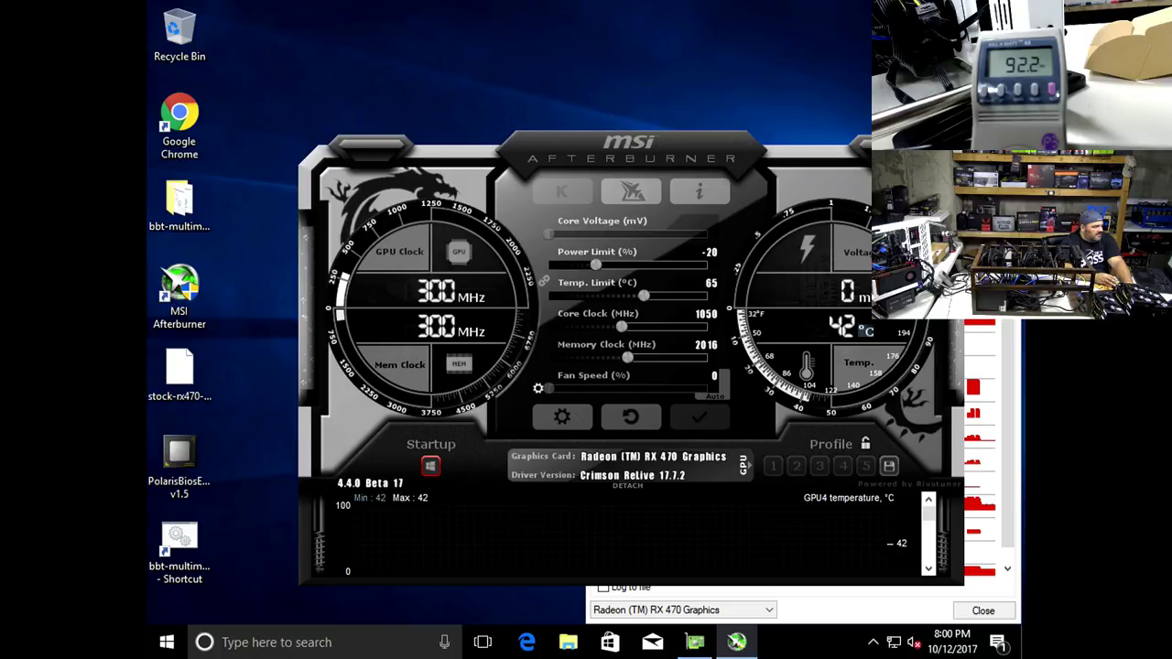
{"action": "left_click", "coordinate": [866, 149]}
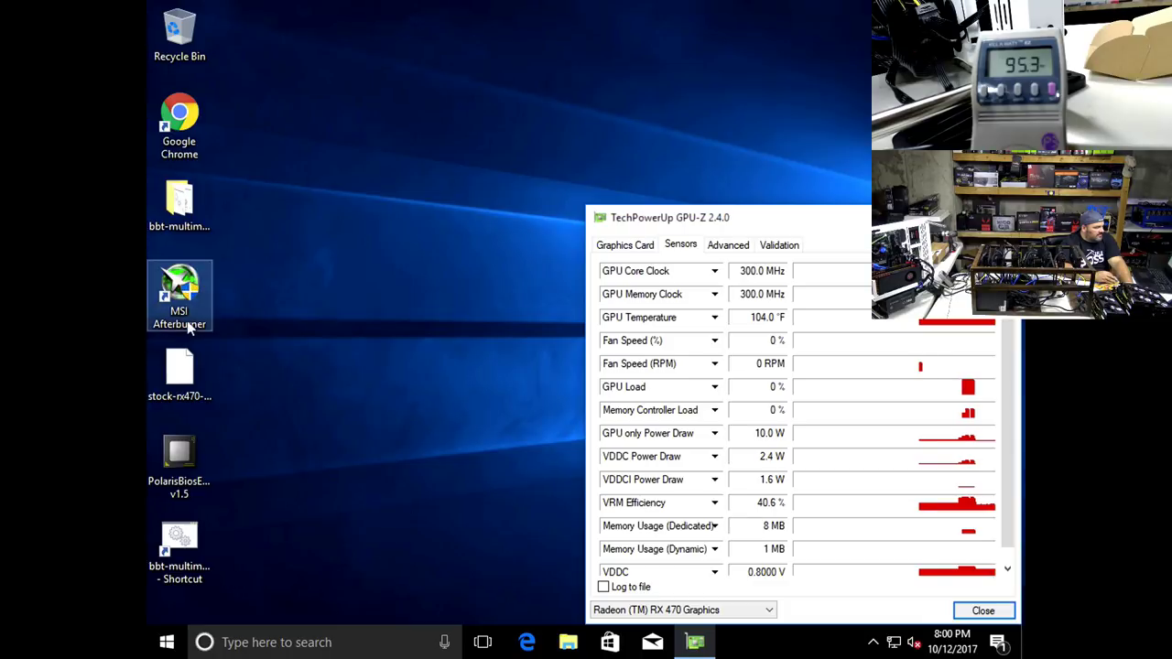
- Start the Ubiq miner from its desktop shortcut and arrange its console and GPU-Z so both can be read
{"action": "double_click", "coordinate": [181, 565]}
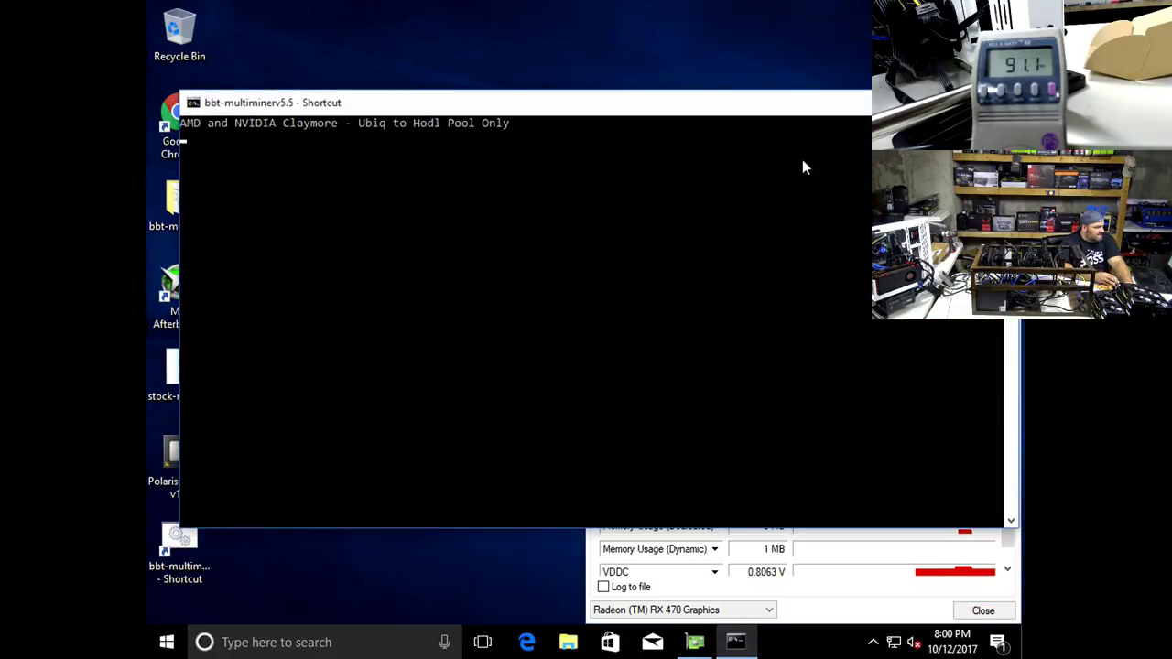
{"action": "left_click_drag", "start_coordinate": [741, 103], "coordinate": [729, 26]}
{"action": "left_click", "coordinate": [838, 473]}
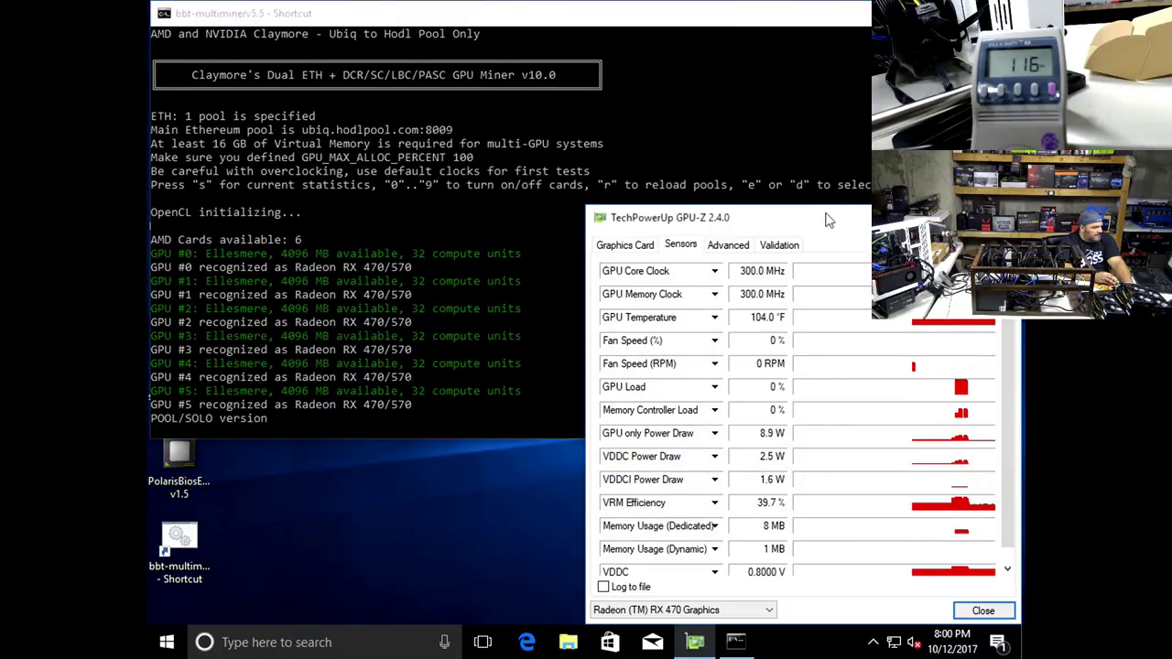
{"action": "left_click_drag", "start_coordinate": [875, 230], "coordinate": [896, 390]}
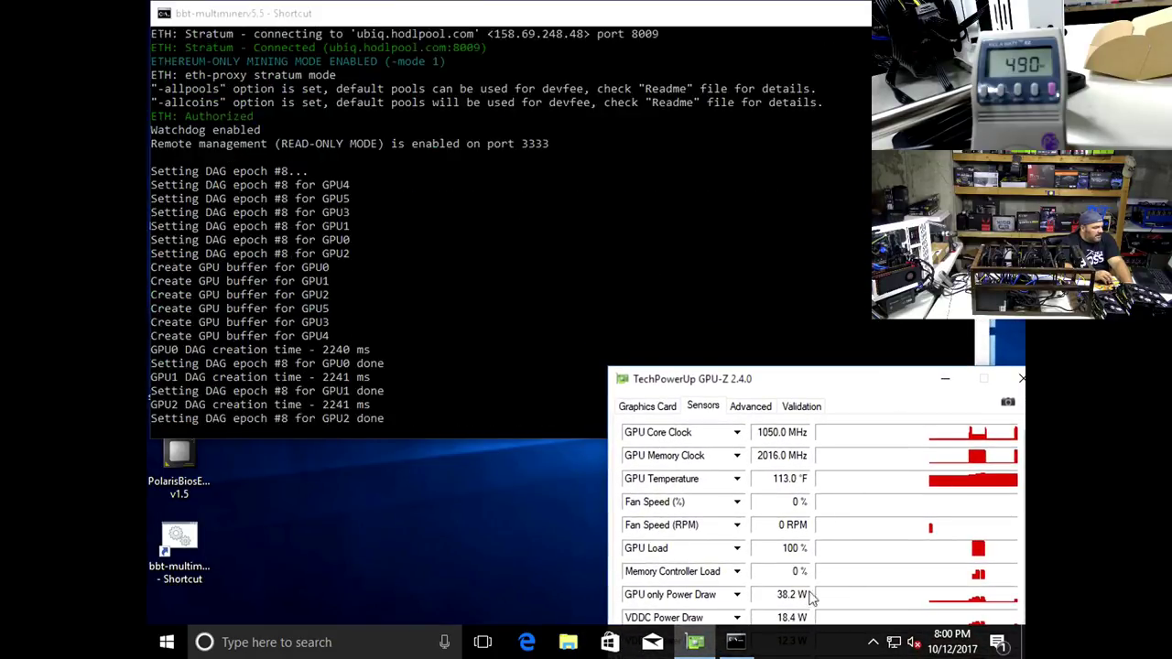
- Stop the Ubiq miner and run the bbt-multiminerv5.5 batch file from the bbt-multiminer folder
{"action": "left_click", "coordinate": [529, 383]}
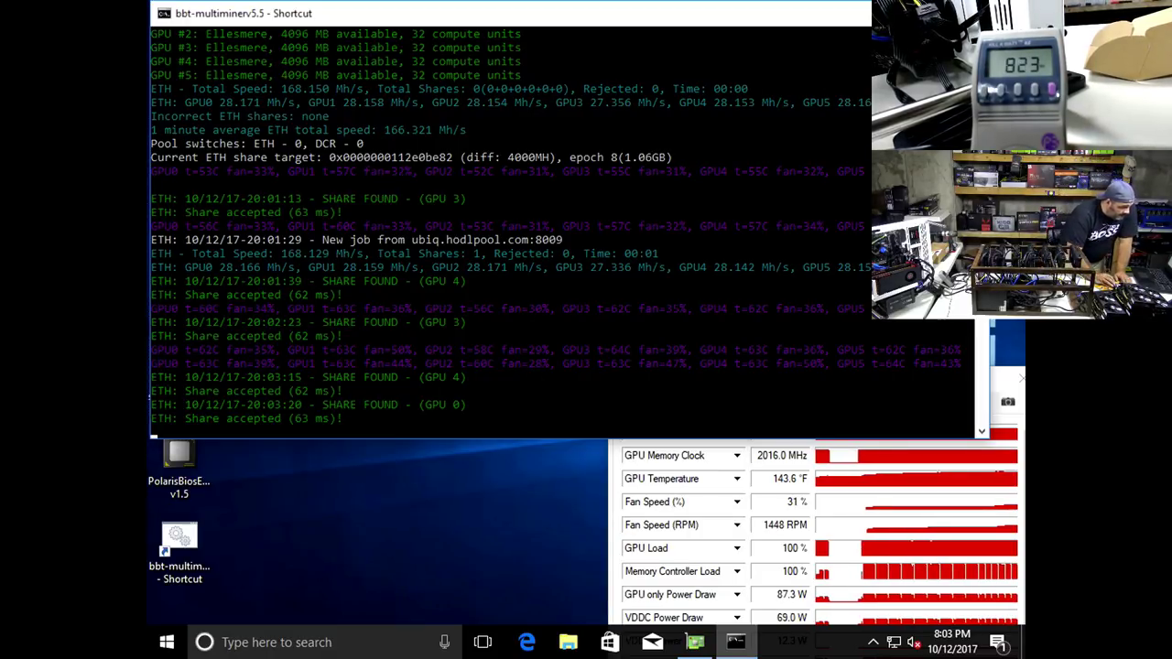
{"action": "key", "text": "ctrl+c"}
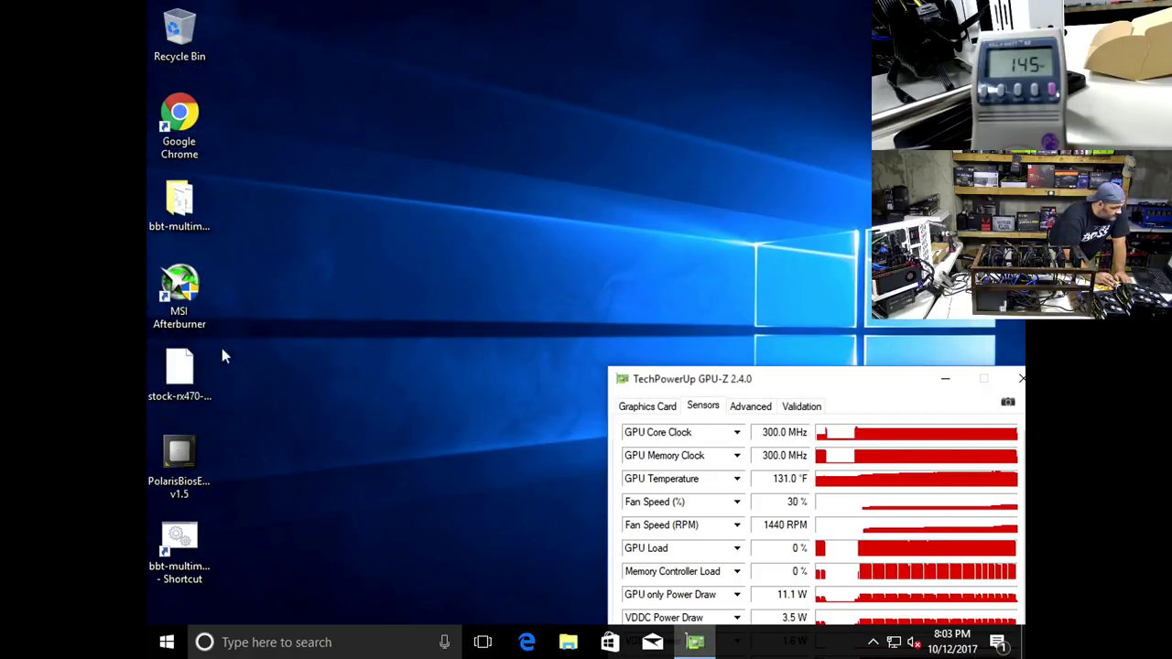
{"action": "double_click", "coordinate": [184, 218]}
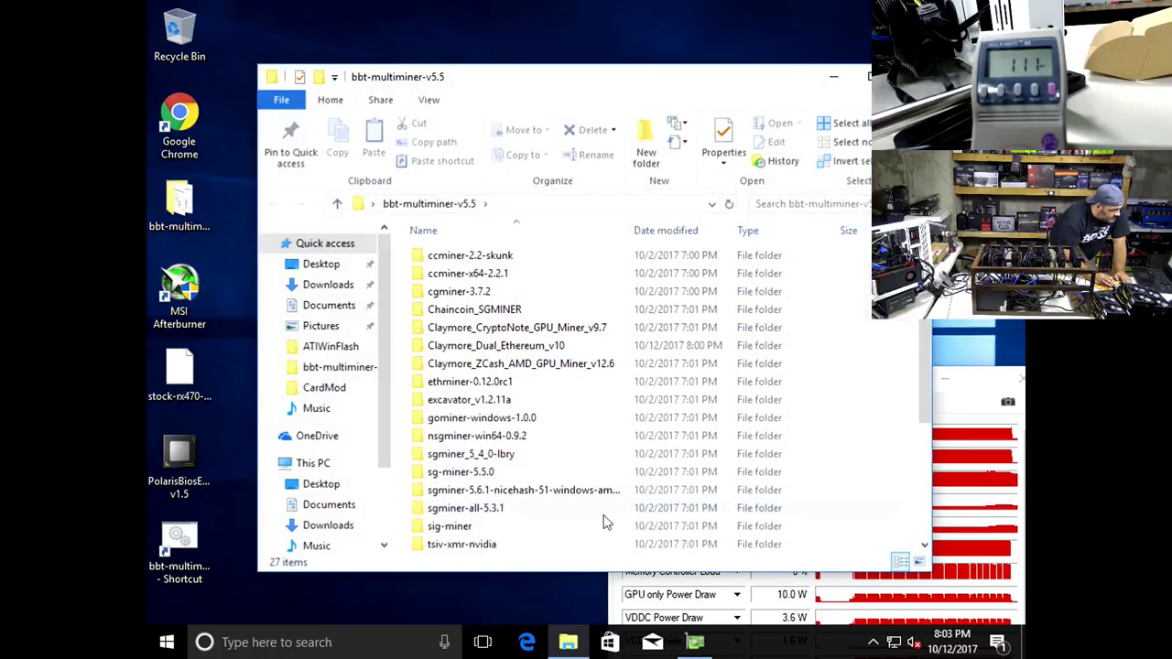
{"action": "scroll", "coordinate": [607, 518], "scroll_direction": "down", "scroll_amount": 4}
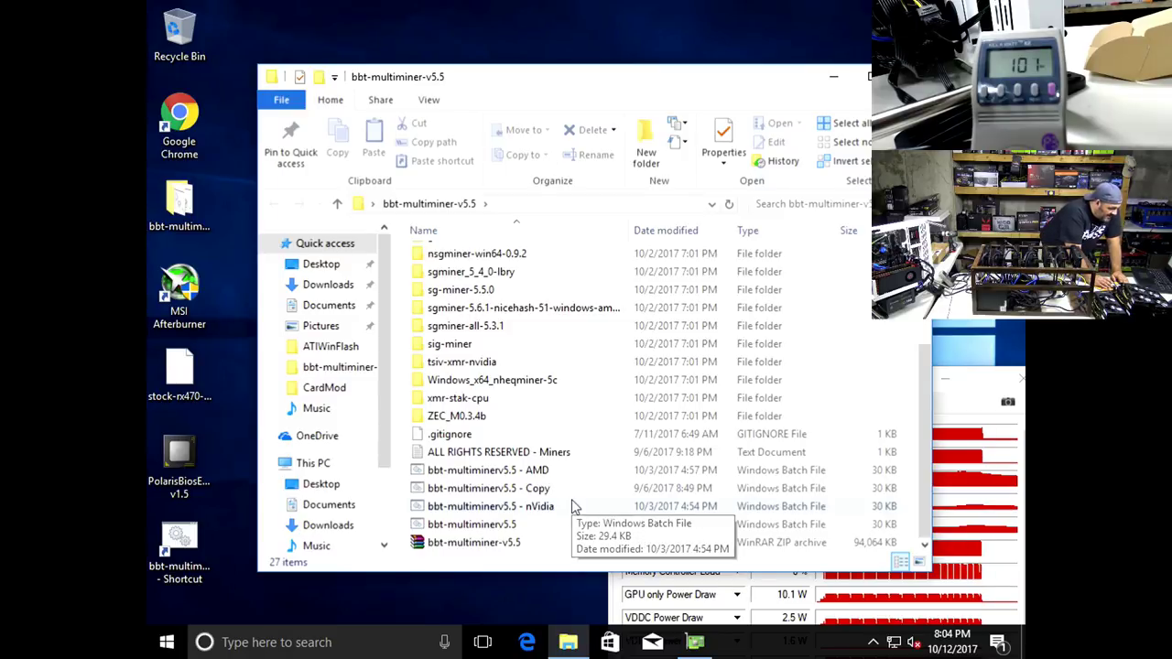
{"action": "double_click", "coordinate": [513, 525]}
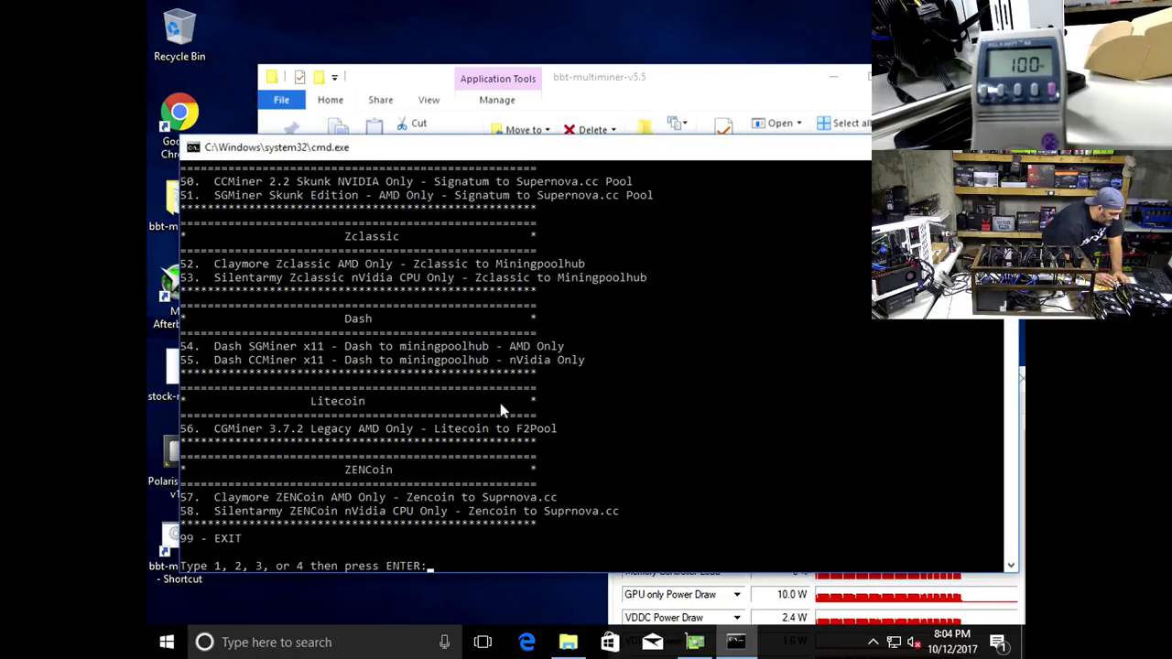
- Start option 57, Claymore ZENCoin AMD Only to Suprnova.cc, and allow zecminer64 through the firewall on public networks
{"action": "scroll", "coordinate": [477, 441], "scroll_direction": "up", "scroll_amount": 12}
{"action": "scroll", "coordinate": [477, 442], "scroll_direction": "up", "scroll_amount": 2}
{"action": "scroll", "coordinate": [477, 441], "scroll_direction": "down", "scroll_amount": 14}
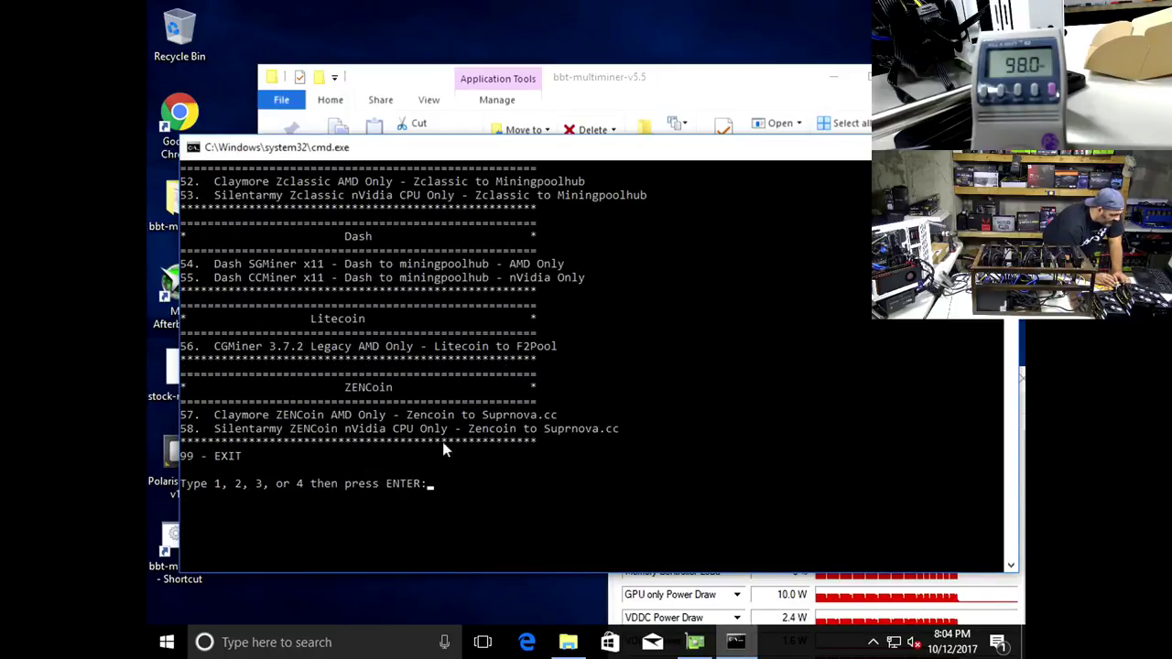
{"action": "scroll", "coordinate": [385, 458], "scroll_direction": "up", "scroll_amount": 1}
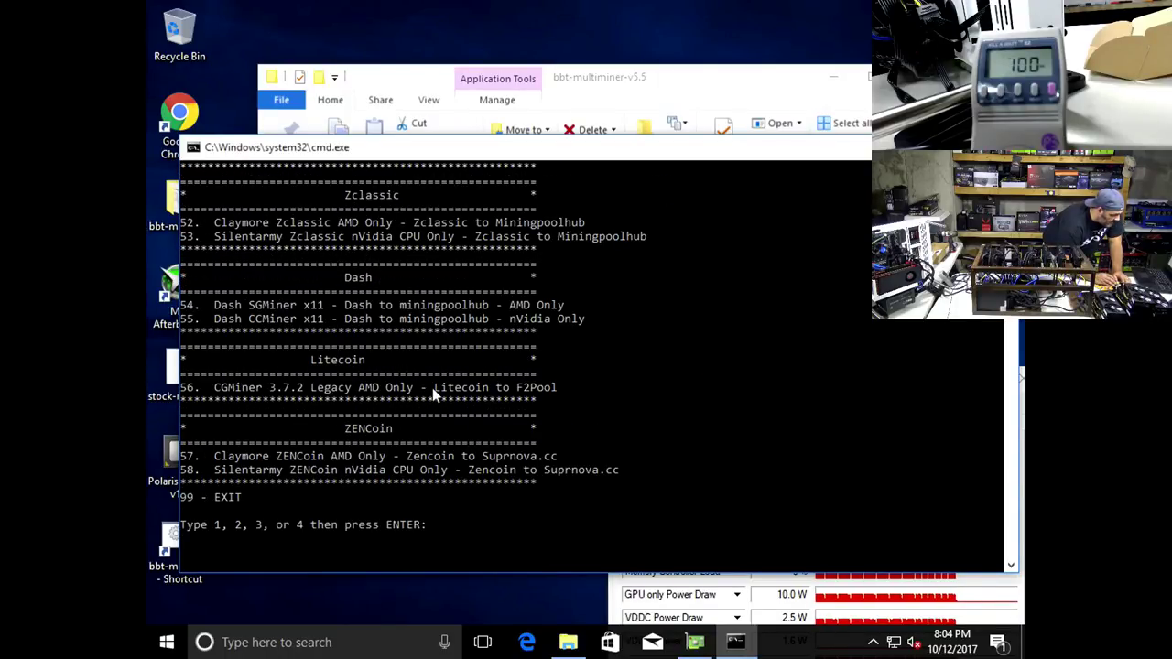
{"action": "type", "text": "57"}
{"action": "key", "text": "Return"}
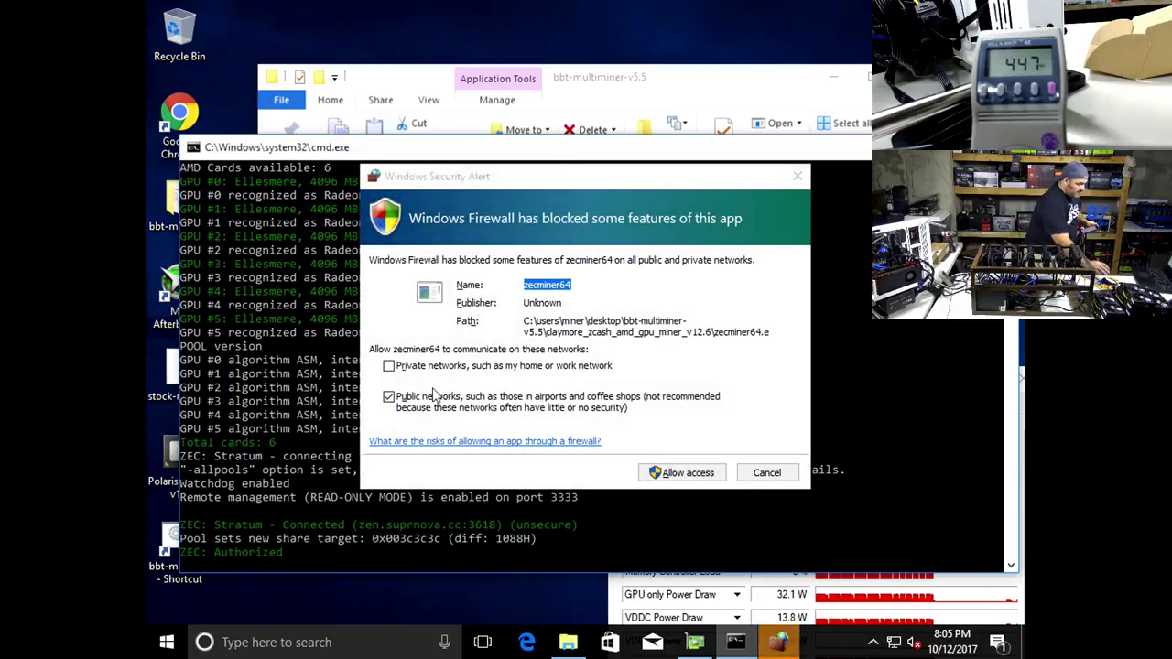
{"action": "left_click", "coordinate": [664, 475]}
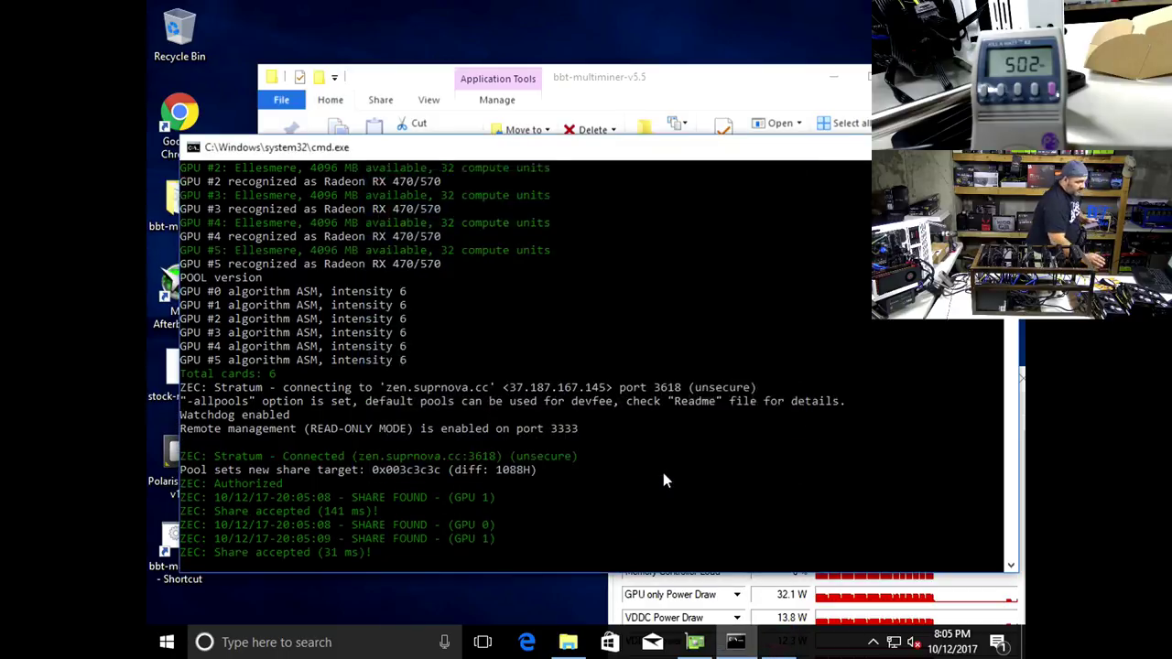